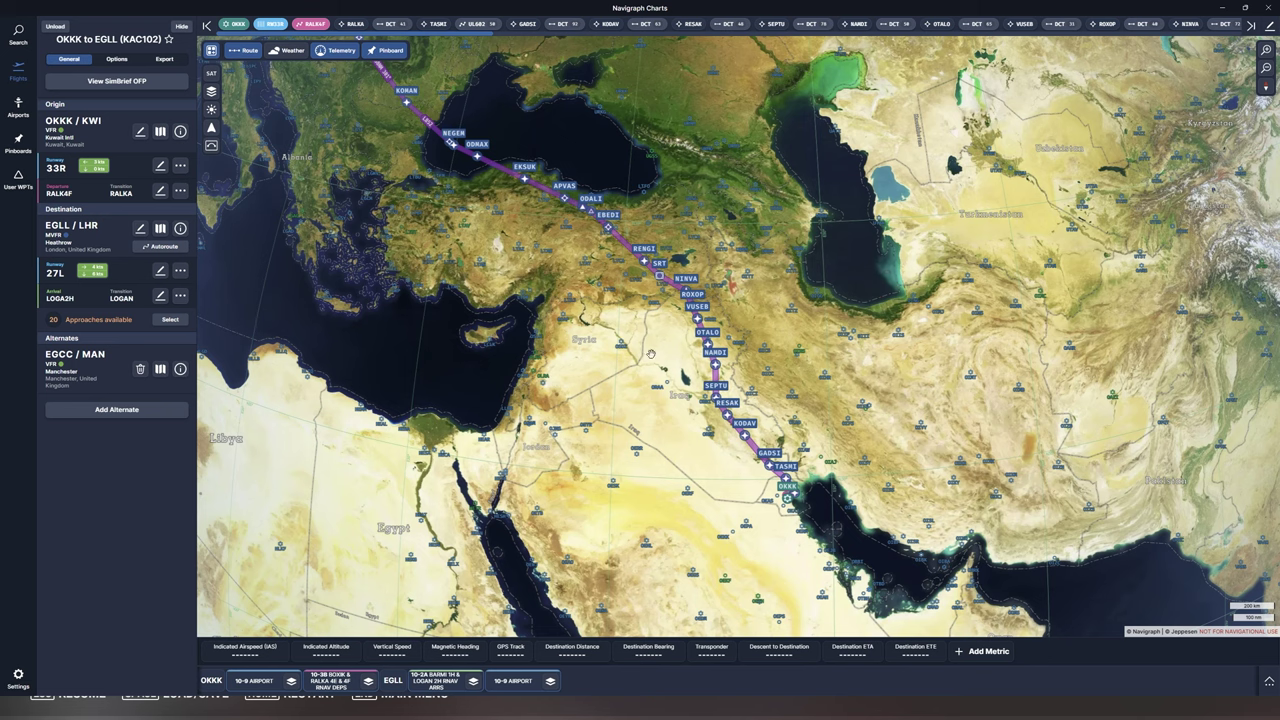
Switch from the route map to the Kuwait OKKK 10-9 airport diagram for flight KAC102.
click(256, 682)
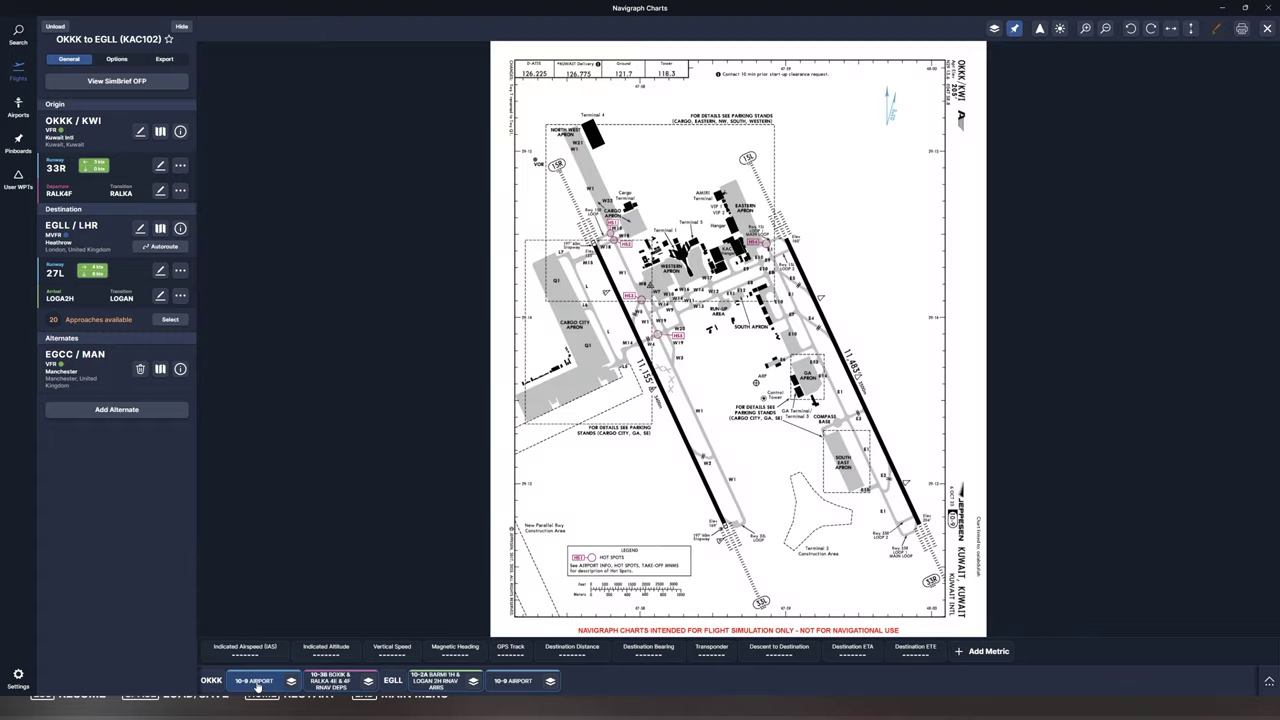
Turn on annotation mode for the OKKK 10-9 airport diagram.
click(1217, 29)
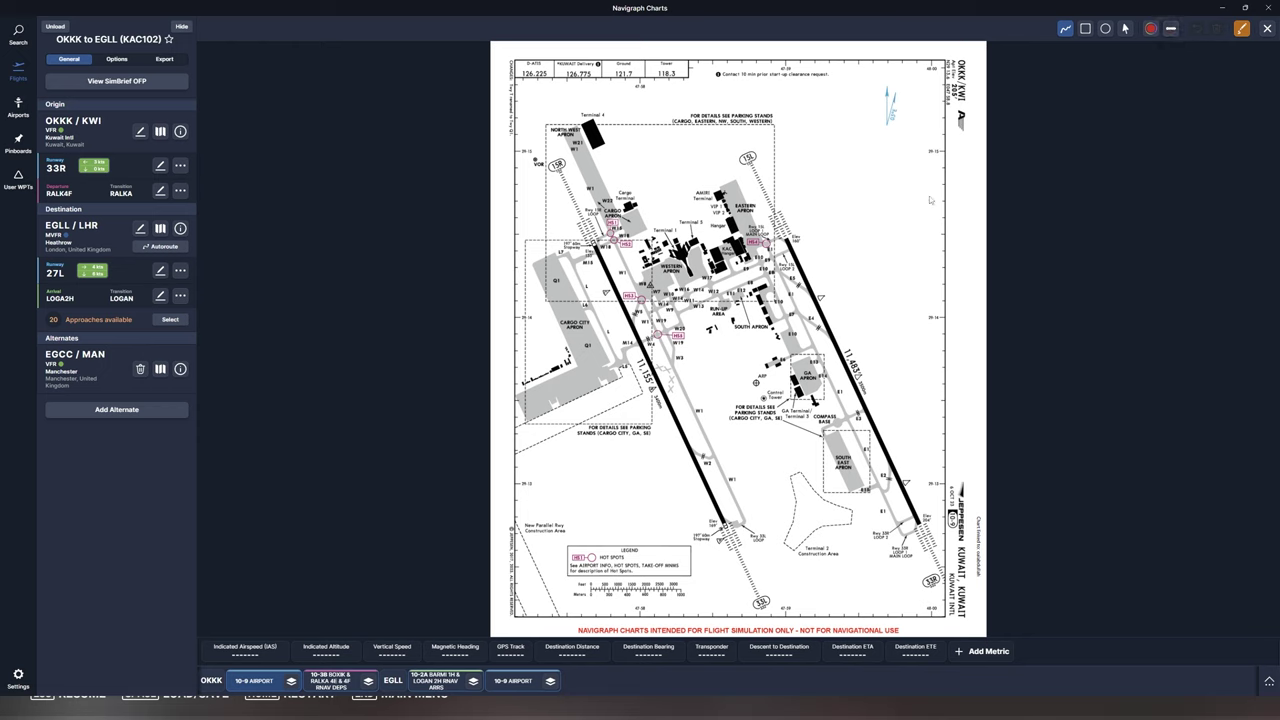
Trace a red freehand taxi route from the eastern apron down the taxiway beside 15L/33R.
click(1065, 30)
click(1171, 30)
click(1171, 110)
mouse_move(720, 205)
mouse_down()
mouse_move(748, 208)
mouse_move(904, 538)
mouse_move(920, 522)
mouse_move(906, 510)
mouse_up()
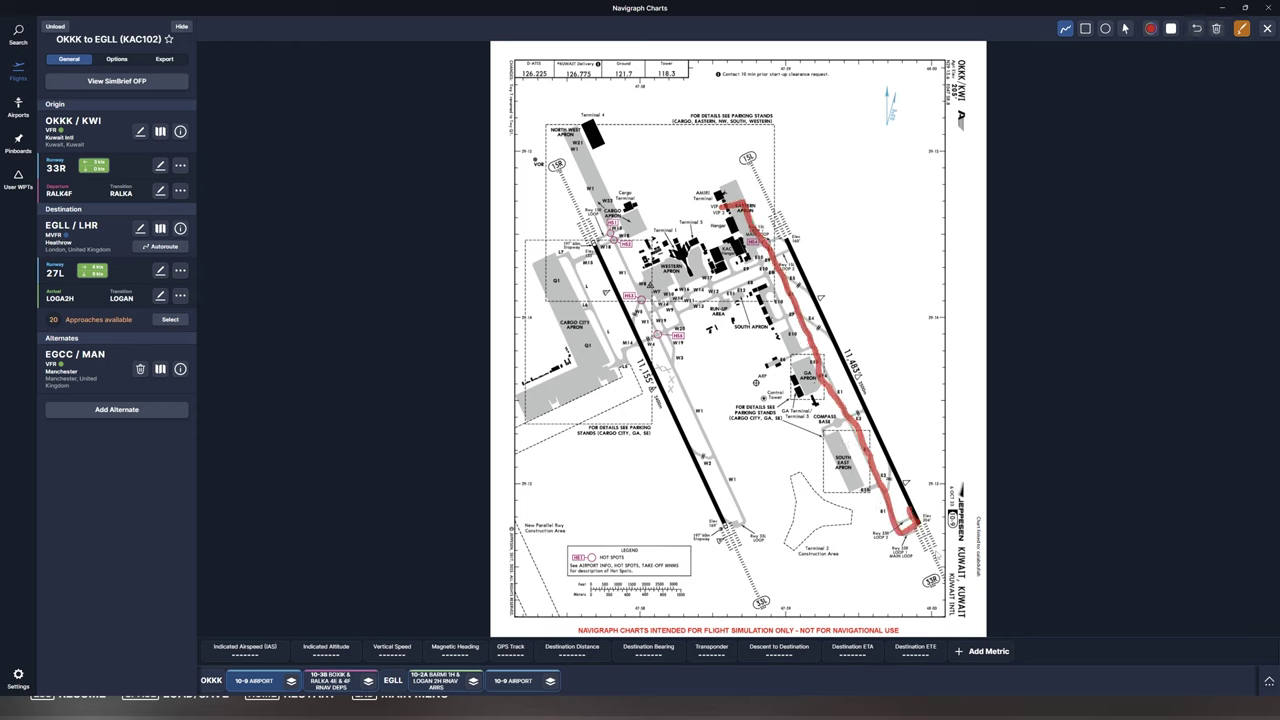
Draw a thick red terminal loop and taxiway line, then undo both with Ctrl+Z.
click(1171, 28)
click(1171, 29)
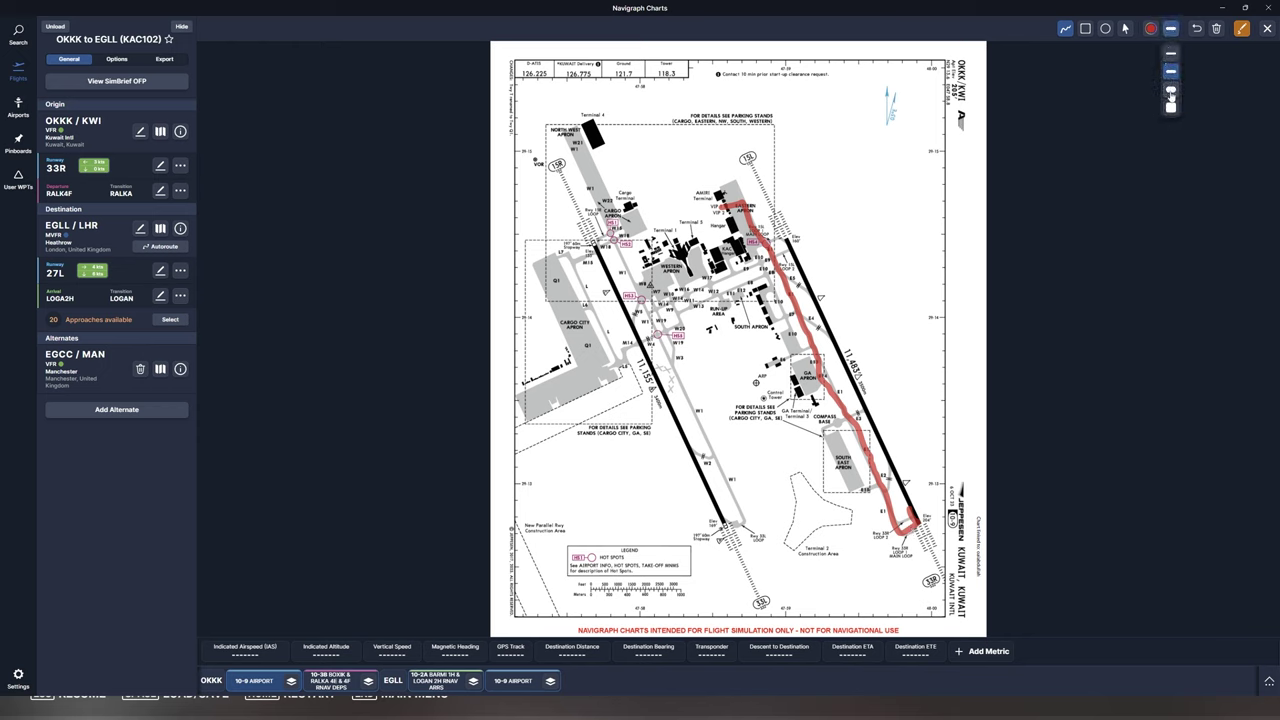
click(1171, 101)
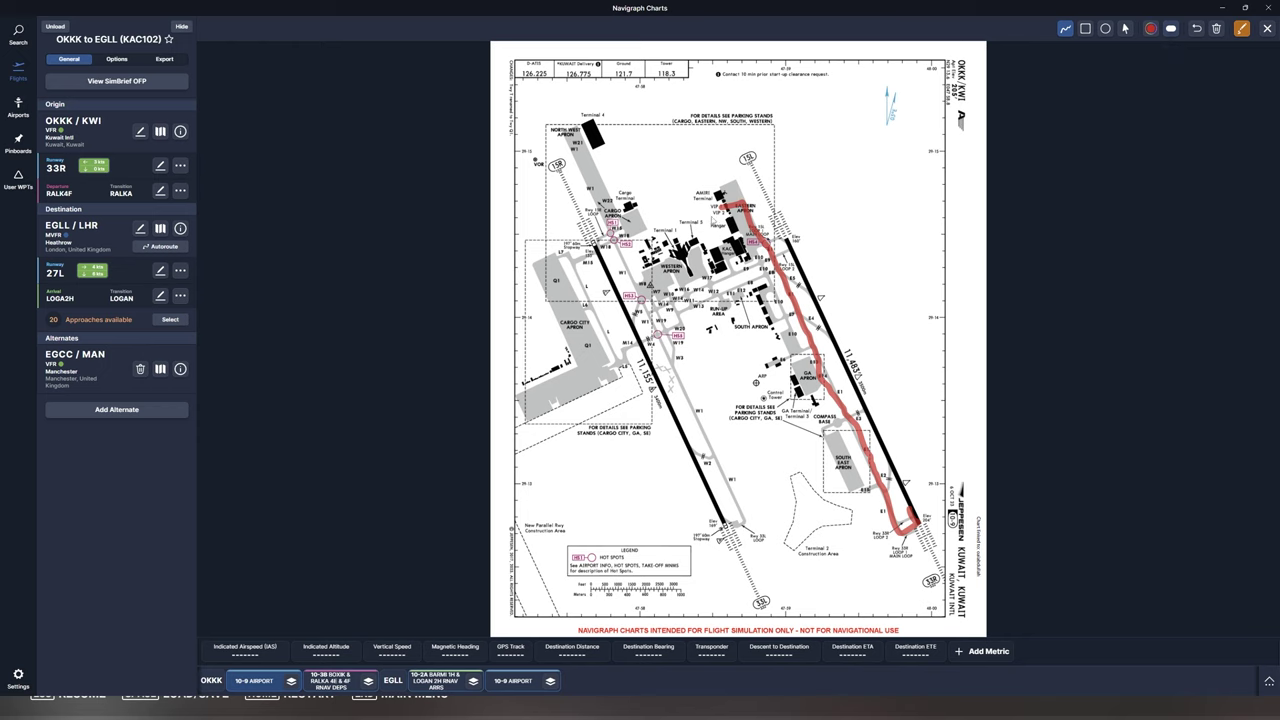
mouse_move(680, 212)
mouse_down()
mouse_move(617, 243)
mouse_move(699, 235)
mouse_move(647, 200)
mouse_up()
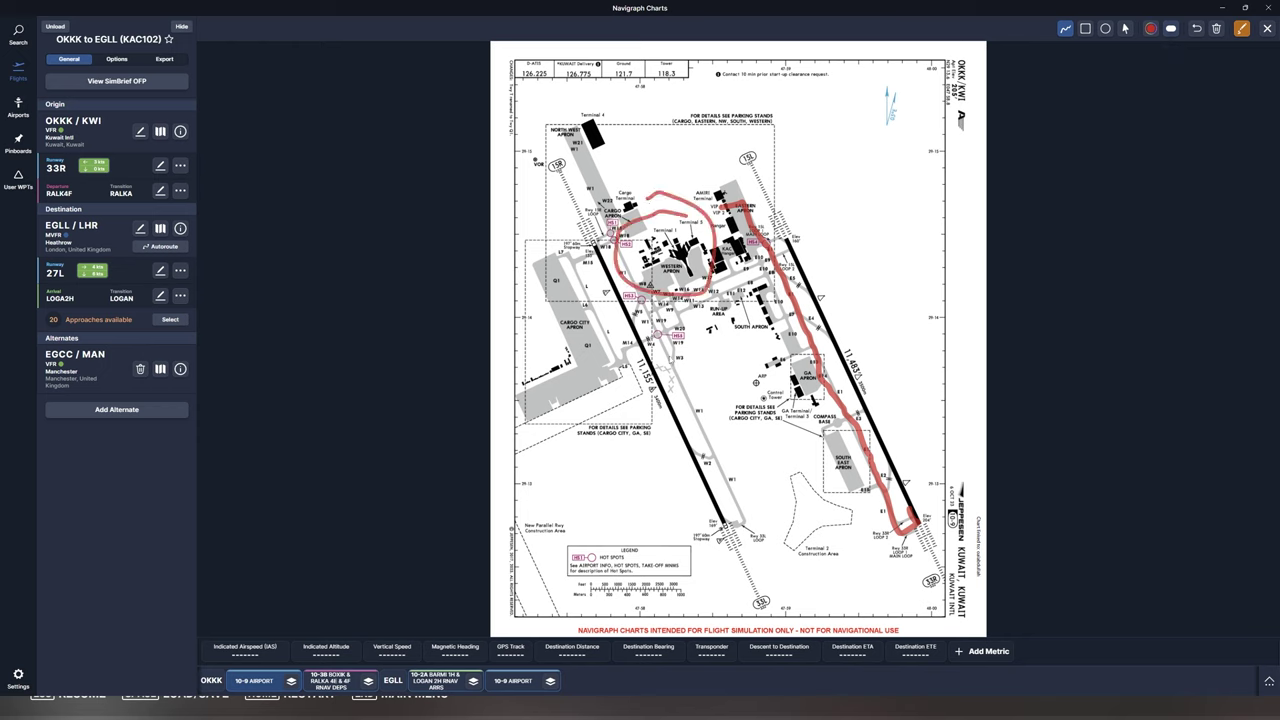
mouse_move(778, 545)
mouse_down()
mouse_move(792, 556)
mouse_move(697, 318)
mouse_move(684, 355)
mouse_move(712, 322)
mouse_move(740, 336)
mouse_up()
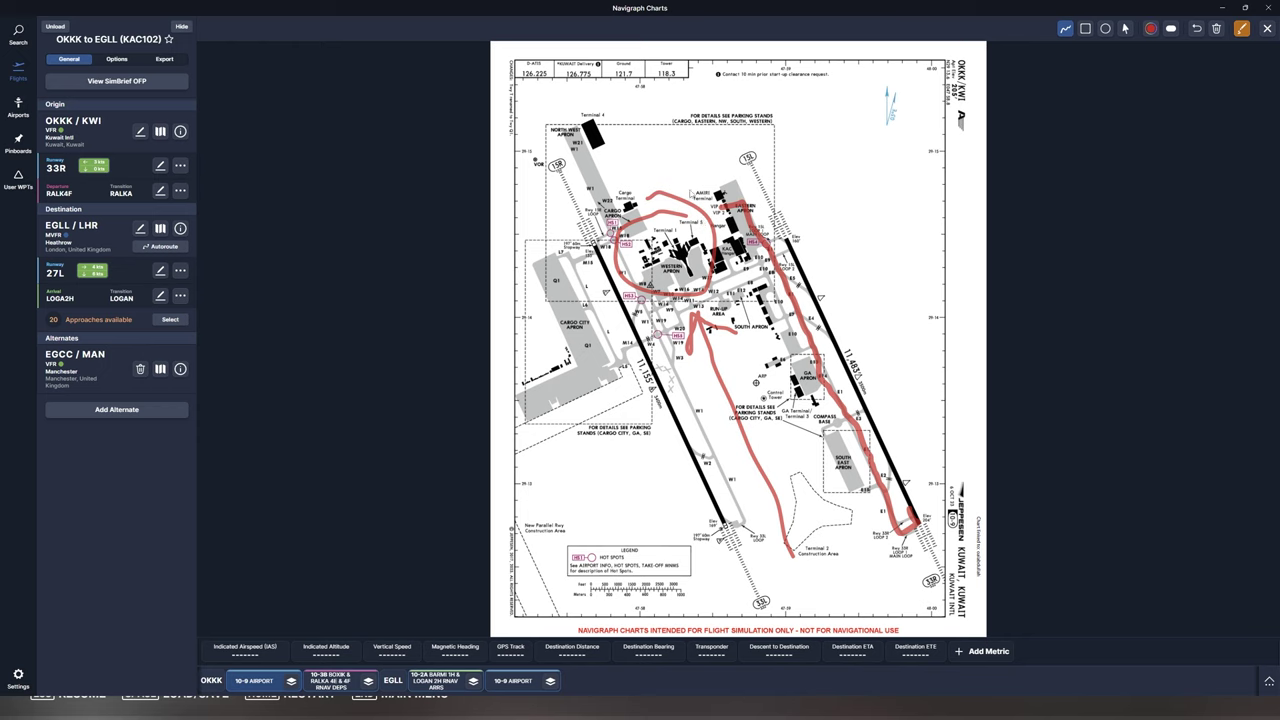
key(ctrl+z)
key(ctrl+z)
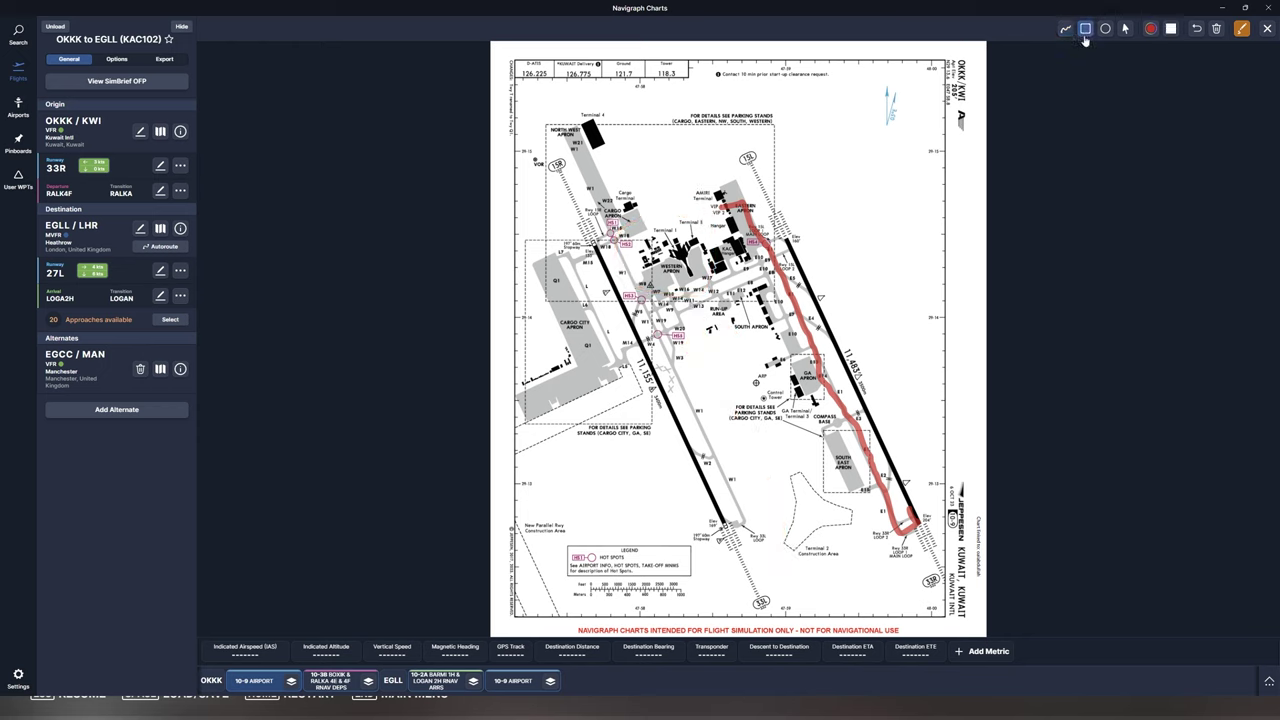
Box the hot-spot legend and Terminal 1/Western Apron in red, then fill a red box over the South East Apron.
click(1085, 30)
mouse_move(570, 536)
mouse_down()
mouse_move(641, 578)
mouse_move(720, 588)
mouse_move(703, 582)
mouse_up()
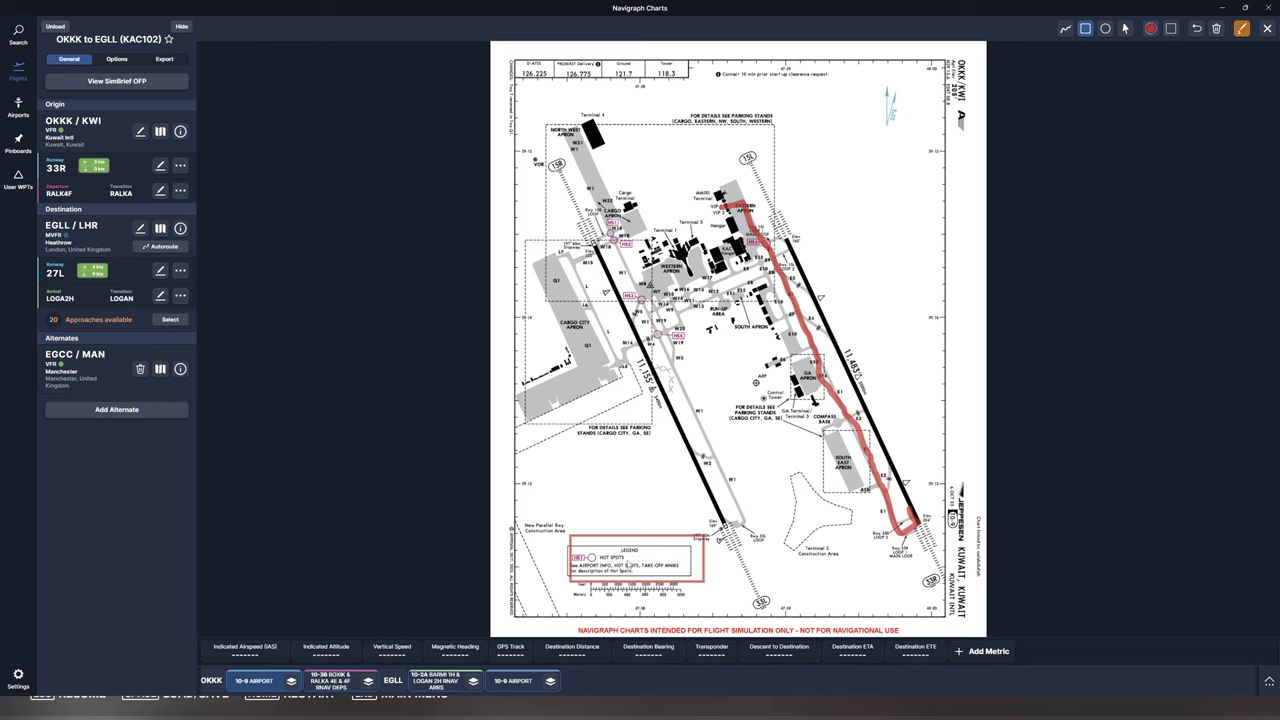
mouse_move(636, 215)
mouse_down()
mouse_move(708, 298)
mouse_move(733, 304)
mouse_up()
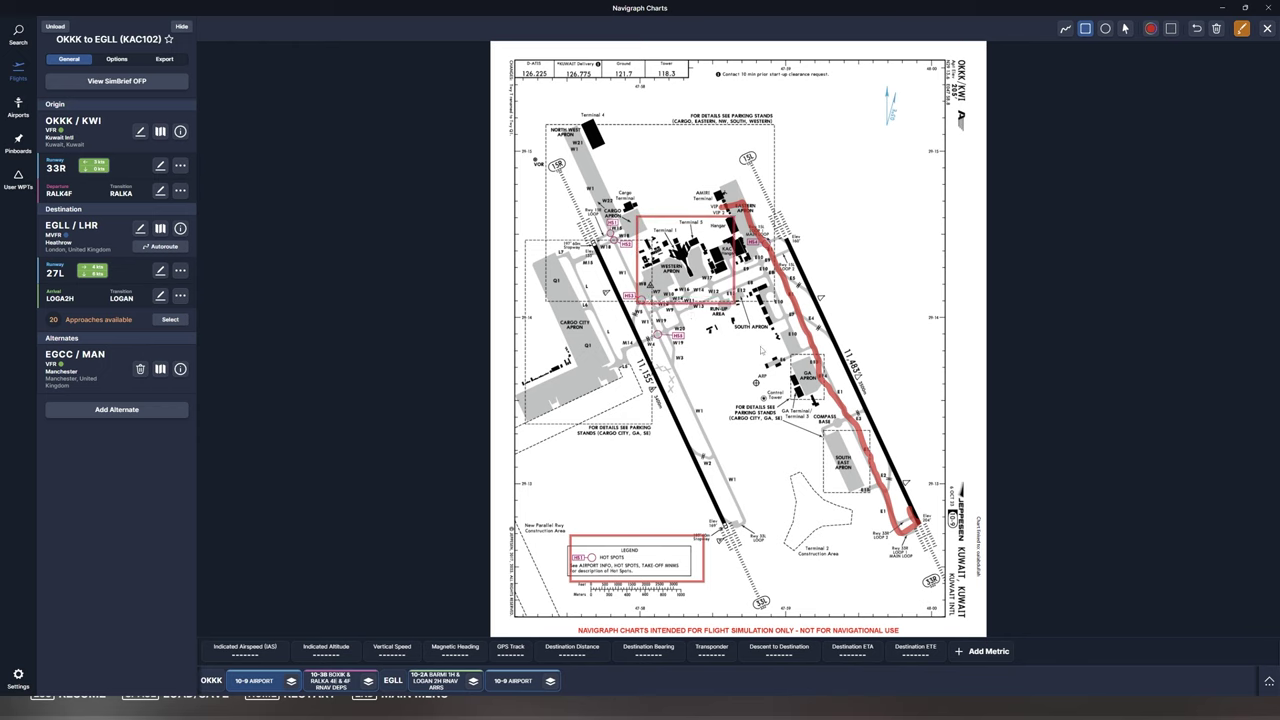
click(1171, 28)
drag(822, 428, 871, 495)
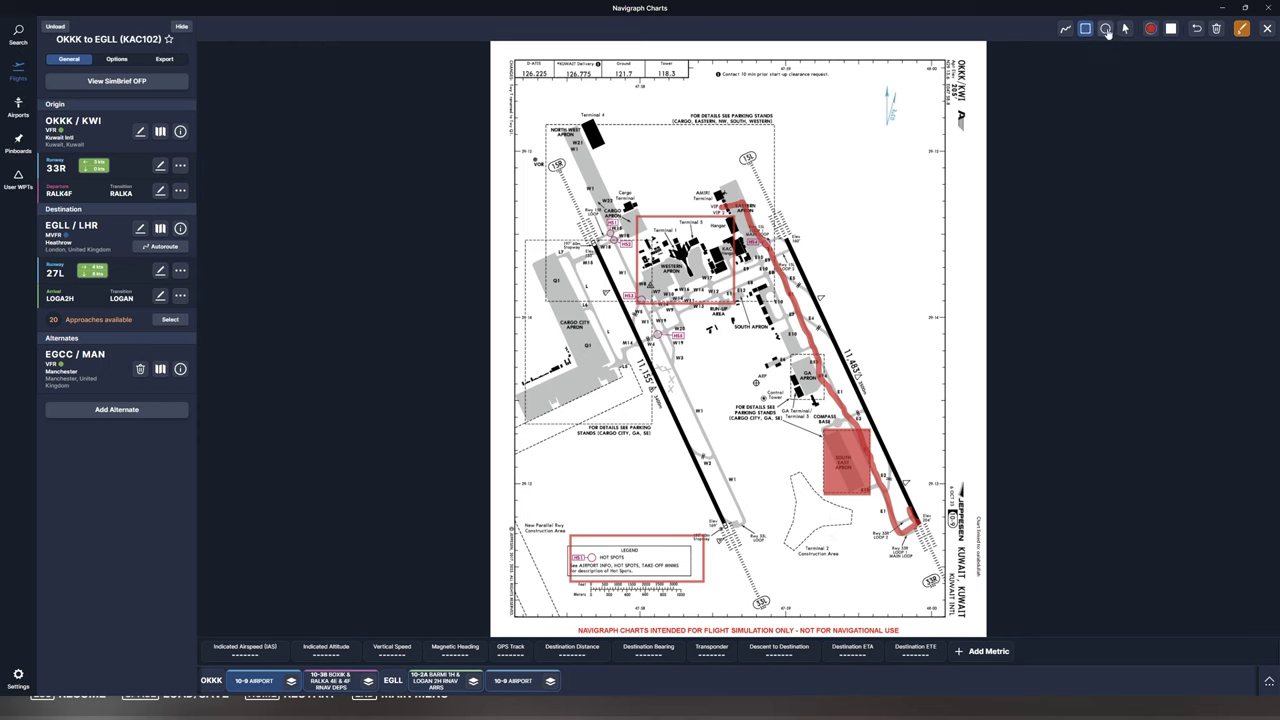
Mark the Cargo City Apron with a filled red circle, outline the 15L label, then choose green.
click(1106, 29)
drag(550, 340, 612, 401)
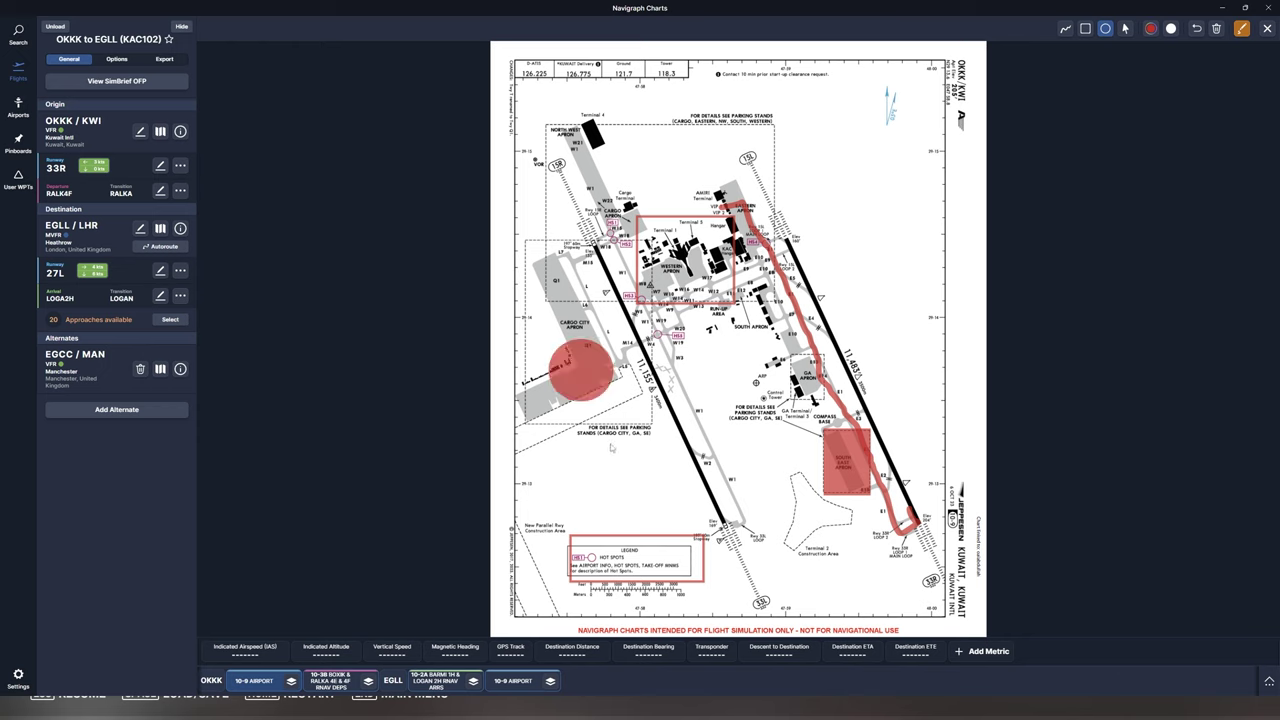
click(1171, 28)
drag(726, 128, 782, 181)
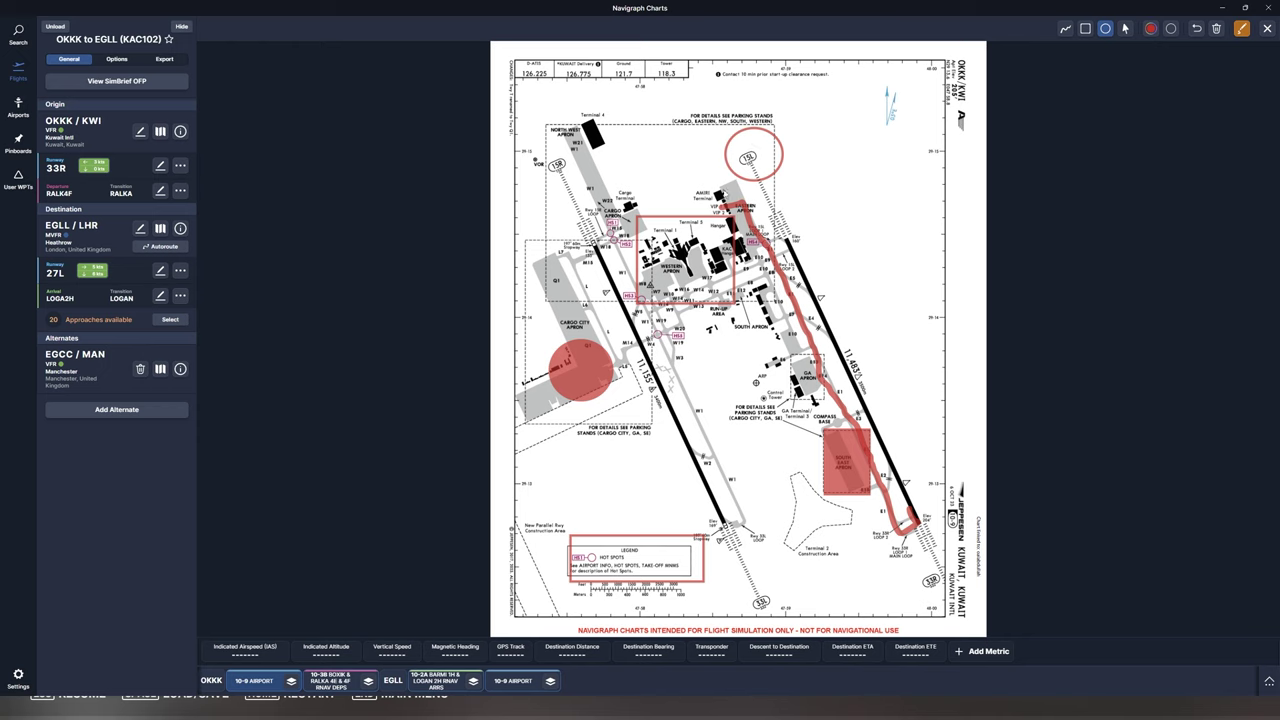
click(1150, 28)
click(1142, 69)
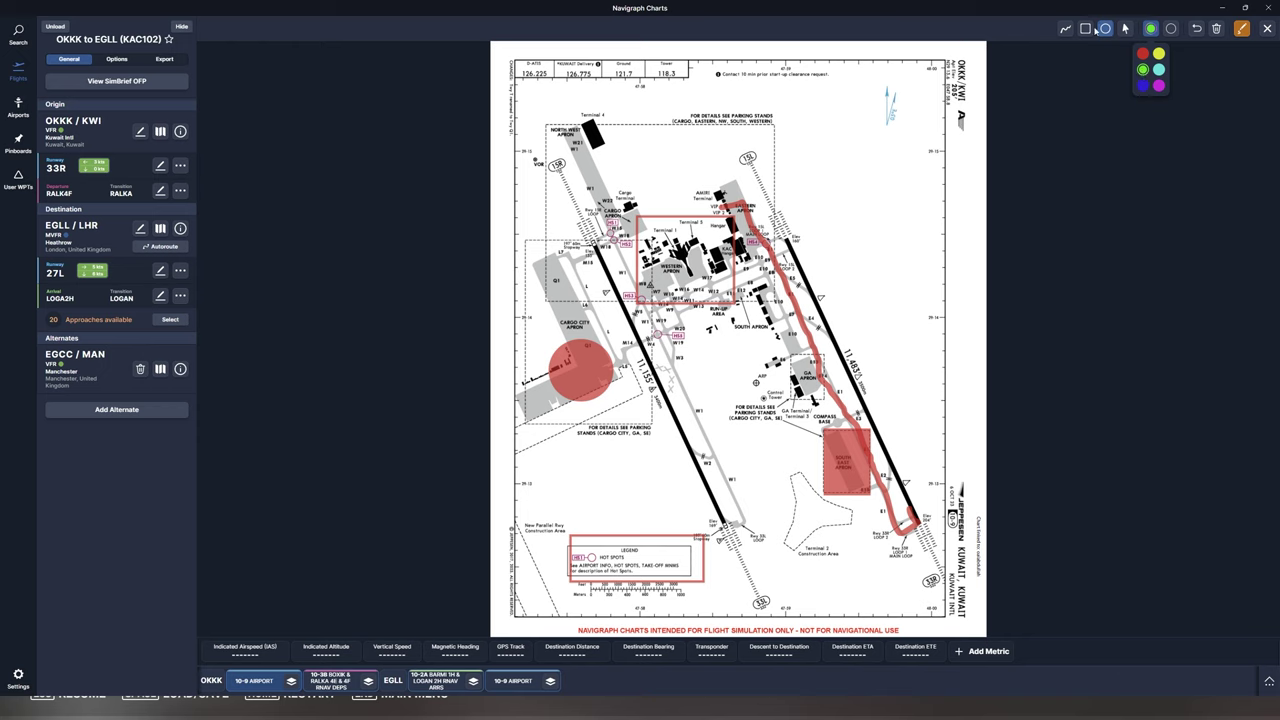
Cover the 15L runway label with a filled yellow rectangle, then bring up the SimBrief OFP.
click(1085, 30)
click(1159, 55)
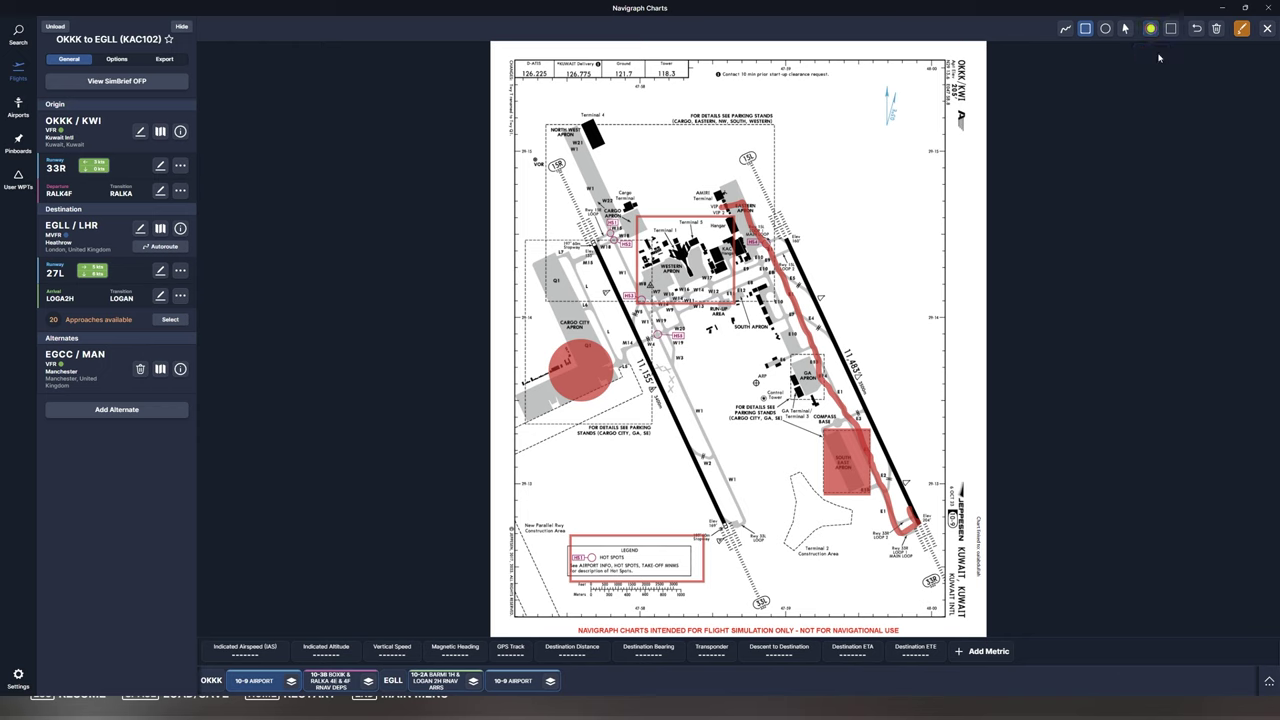
click(1170, 30)
drag(731, 143, 775, 186)
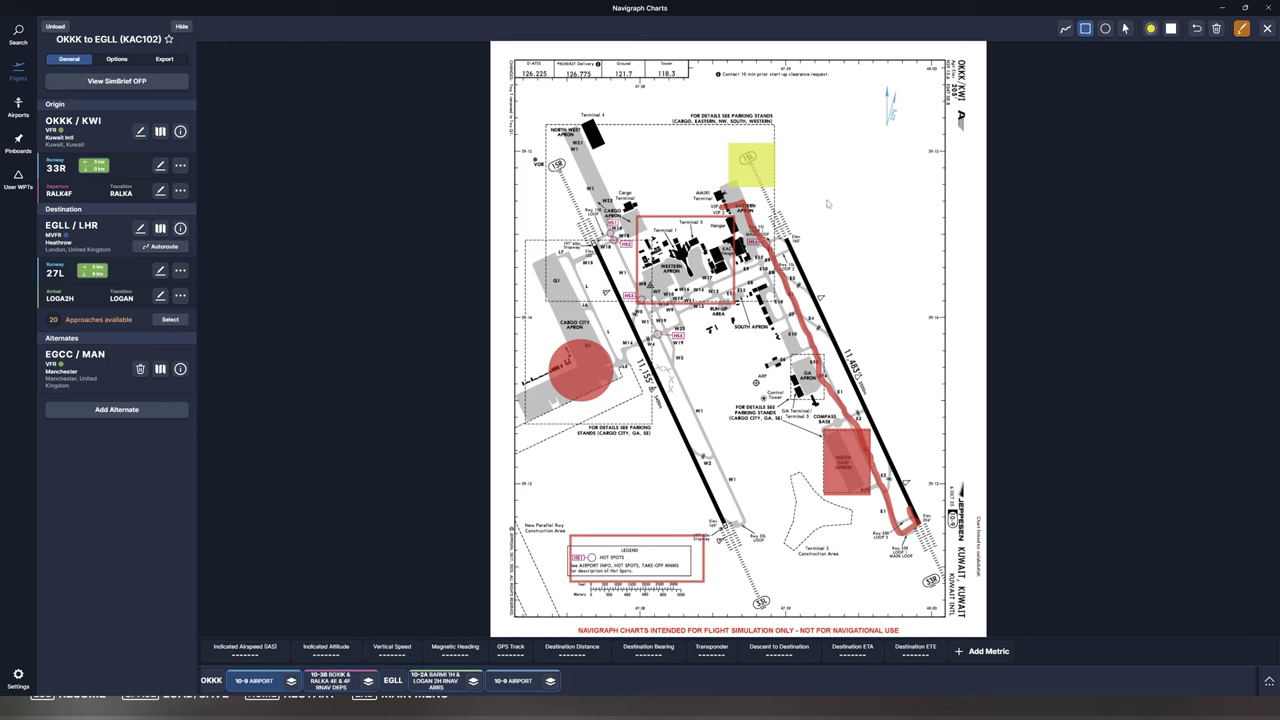
click(884, 194)
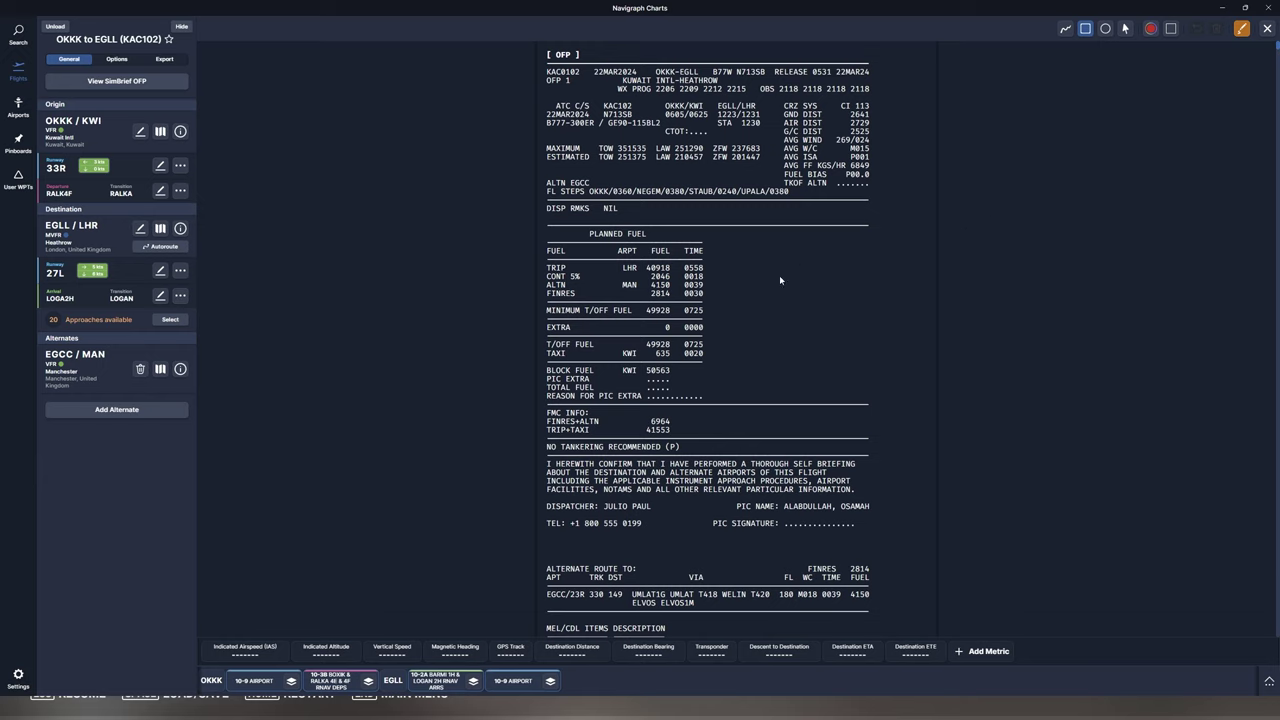
Box PLANNED FUEL in red and highlight the CI 113, AVG WIND, AVG ISA and FL STEPS rows yellow.
mouse_move(541, 226)
mouse_down()
mouse_move(666, 272)
mouse_move(694, 338)
mouse_move(712, 452)
mouse_up()
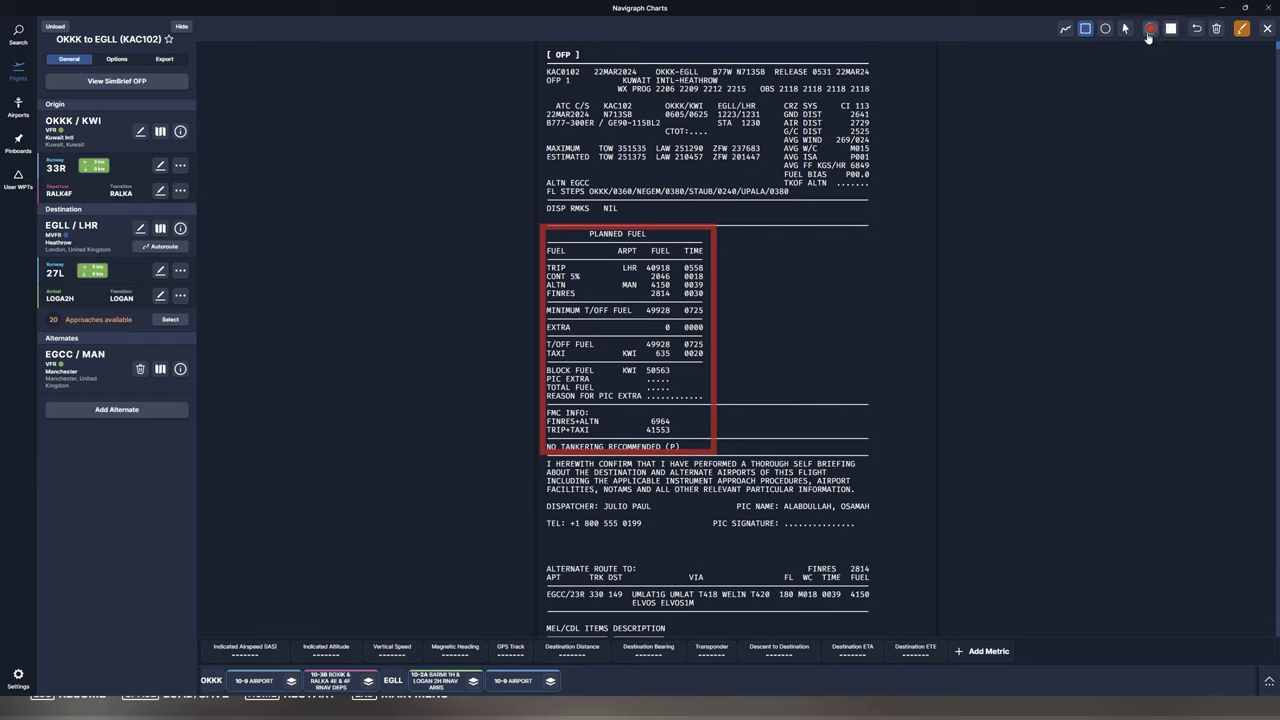
click(1151, 29)
click(1158, 53)
drag(780, 104, 872, 102)
drag(780, 140, 873, 144)
drag(780, 157, 869, 165)
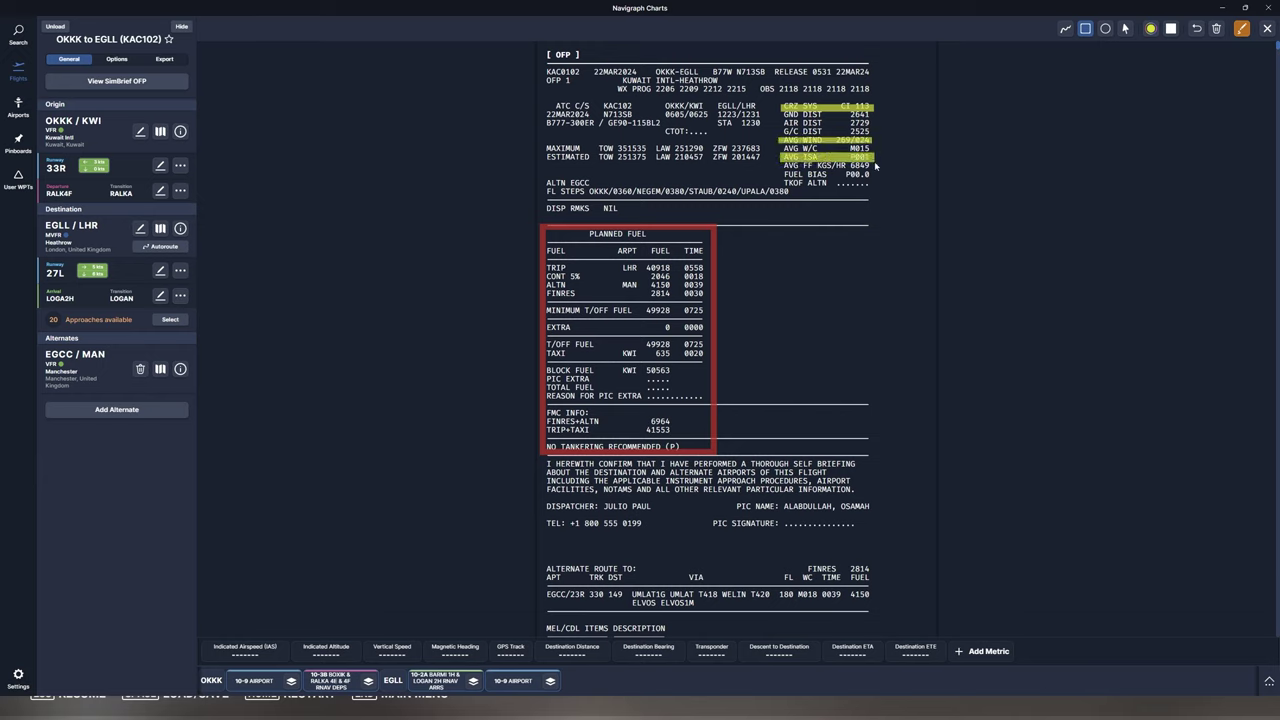
mouse_move(546, 184)
mouse_down()
mouse_move(600, 198)
mouse_move(792, 196)
mouse_up()
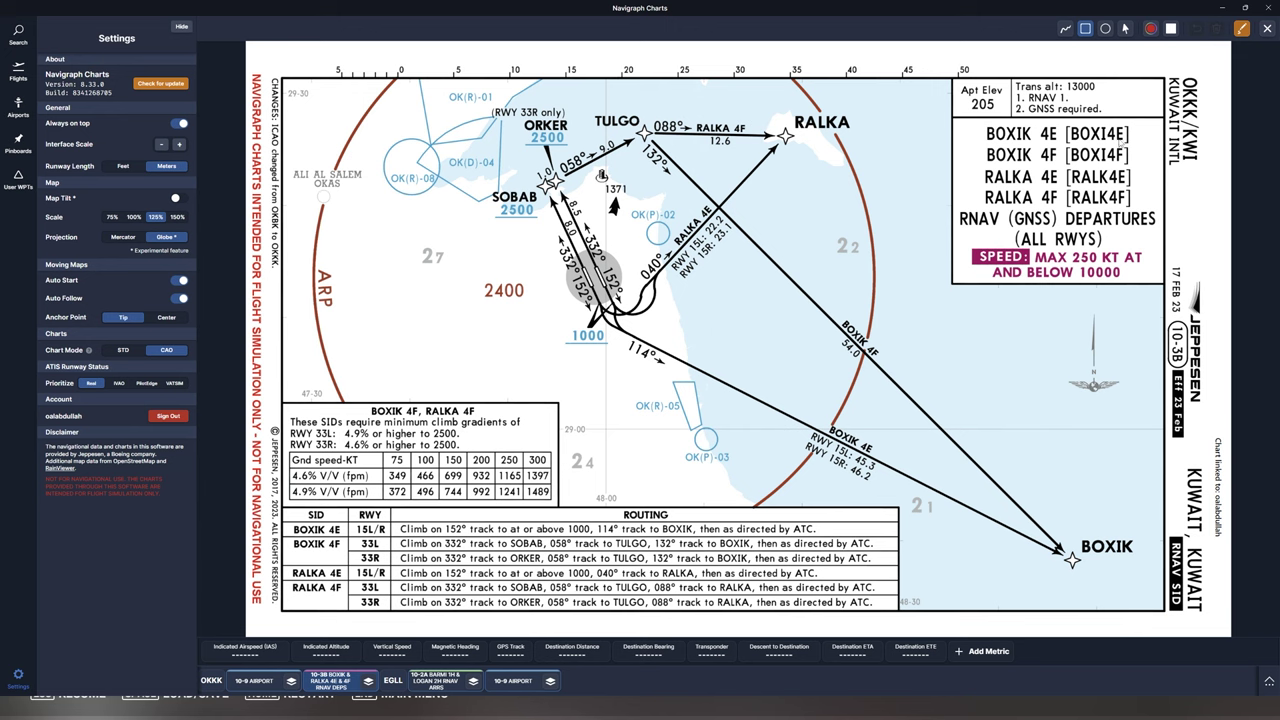
Trace the BOXIK 4F route via TULGO in red and box the BOXIK 4E routing row.
click(1065, 28)
mouse_move(611, 316)
mouse_down()
mouse_move(547, 178)
mouse_move(602, 172)
mouse_move(646, 130)
mouse_move(958, 455)
mouse_move(1063, 541)
mouse_move(1018, 520)
mouse_up()
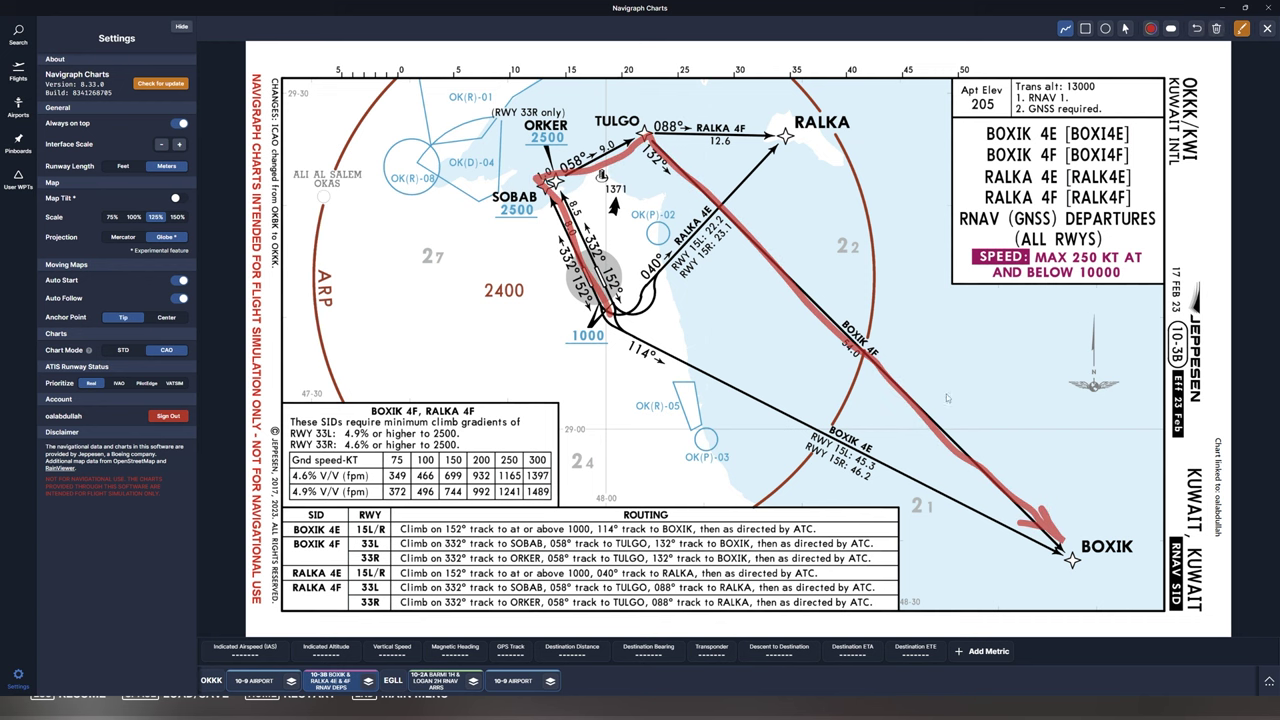
key(r)
drag(283, 518, 898, 540)
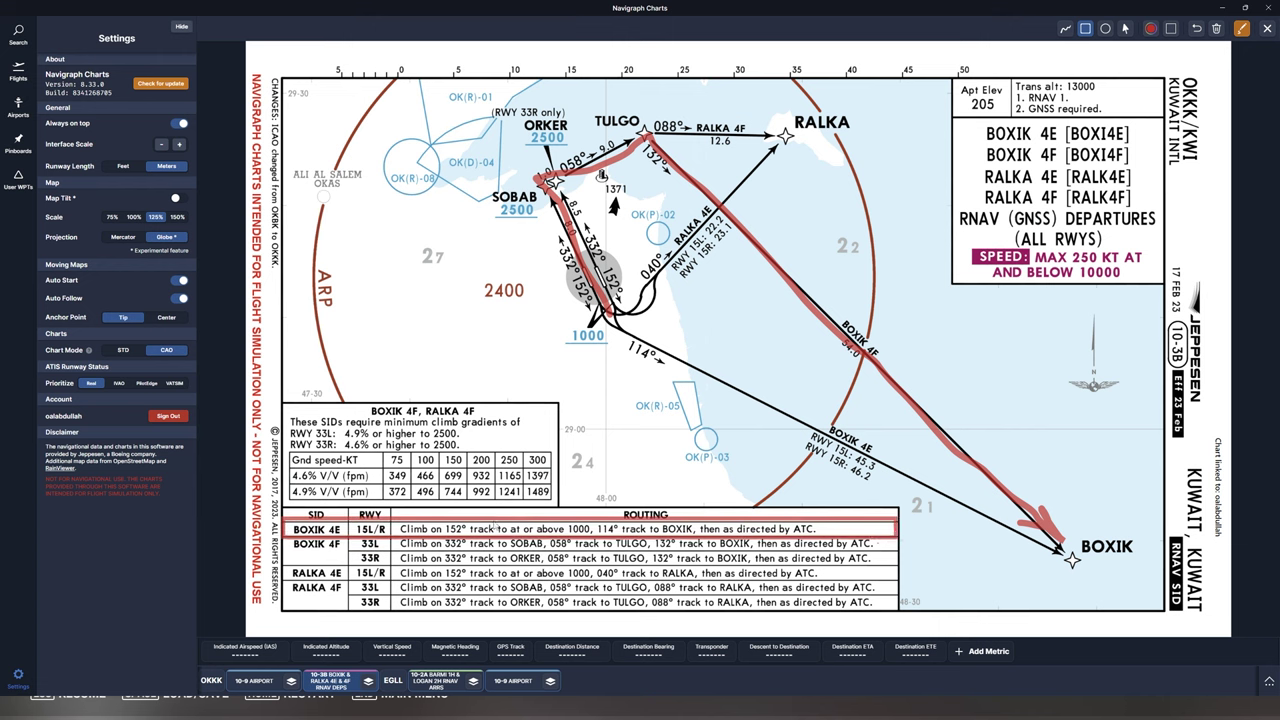